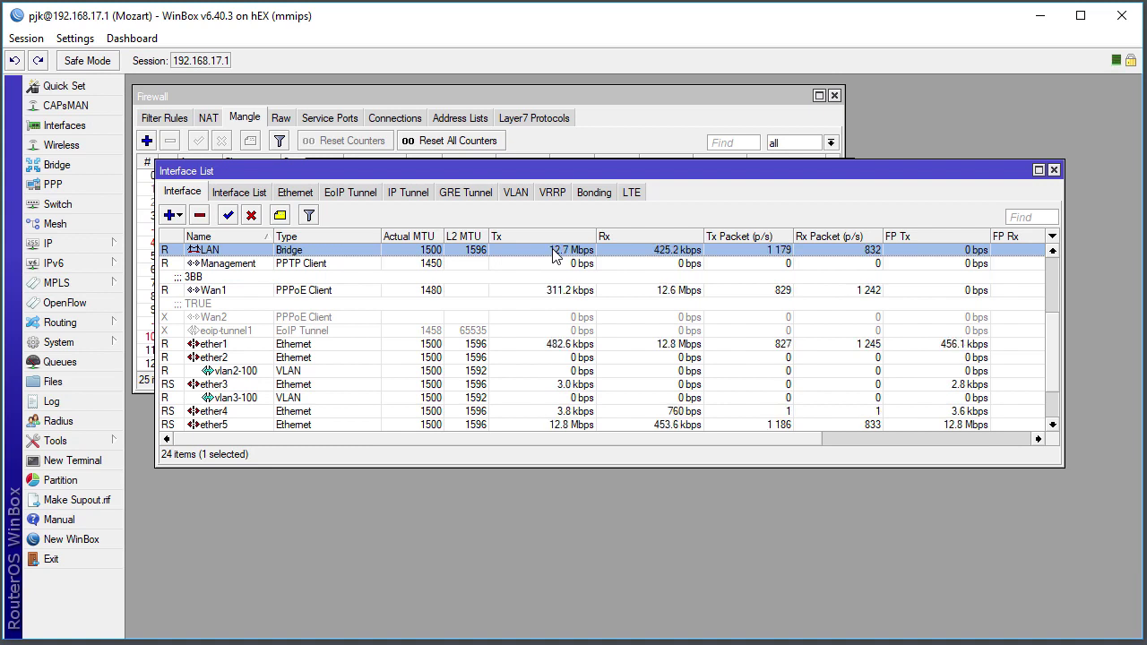
# - Run Torch on the LAN bridge interface and sort its traffic entries by Tx rate, highest first
pyautogui.rightClick(555, 255)
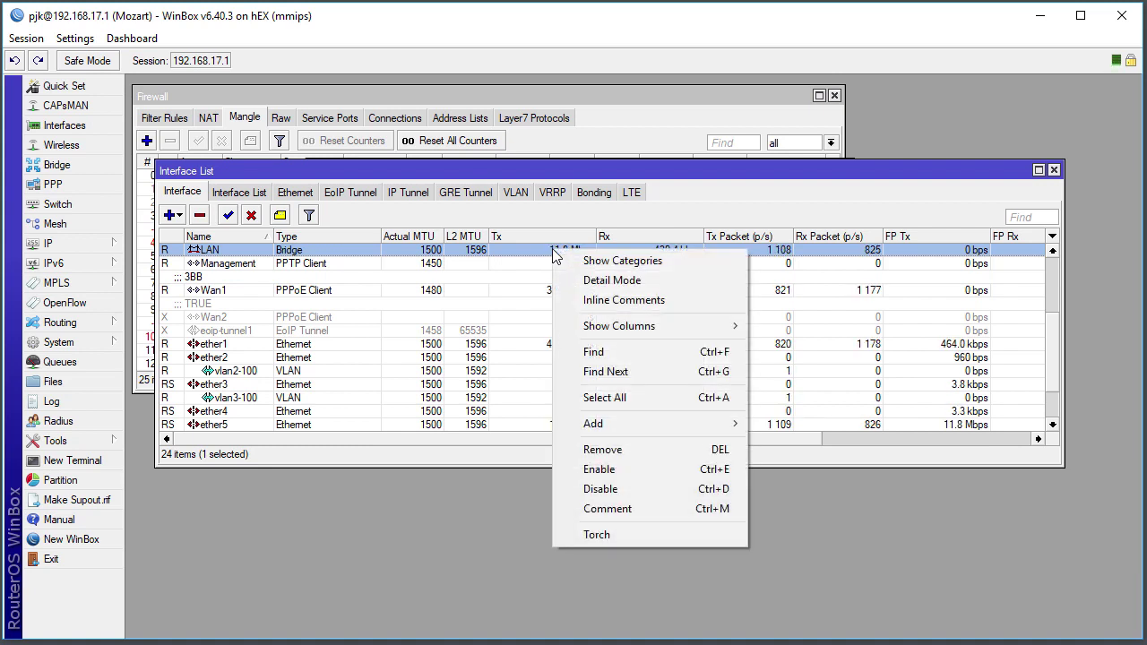
pyautogui.click(597, 535)
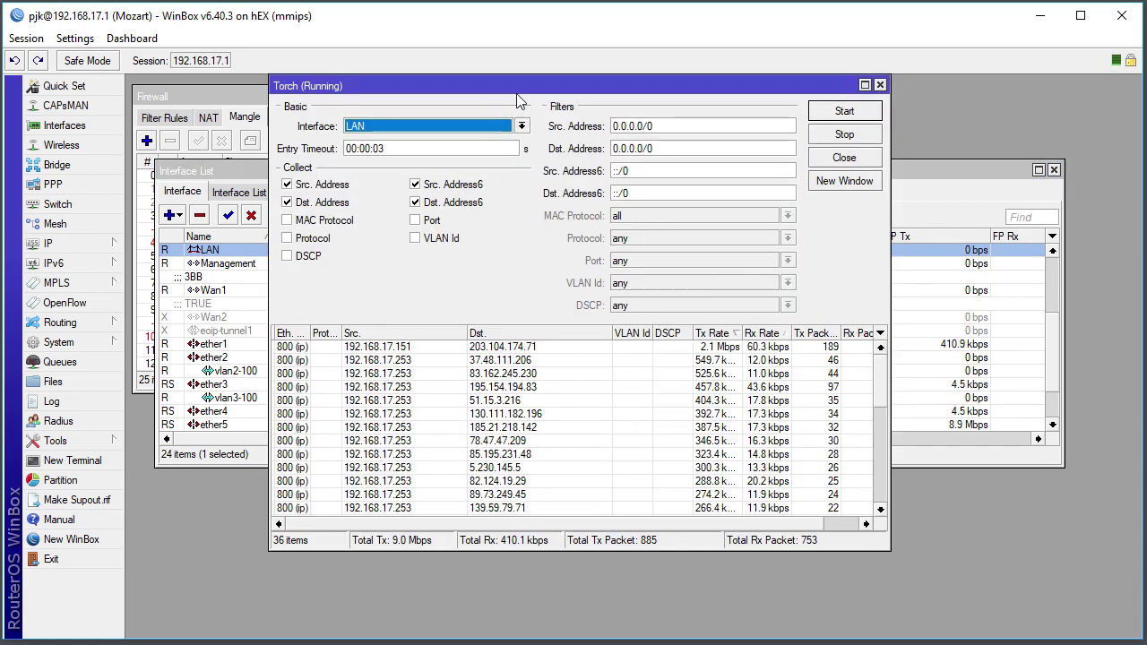
pyautogui.moveTo(528, 92); pyautogui.dragTo(590, 107)
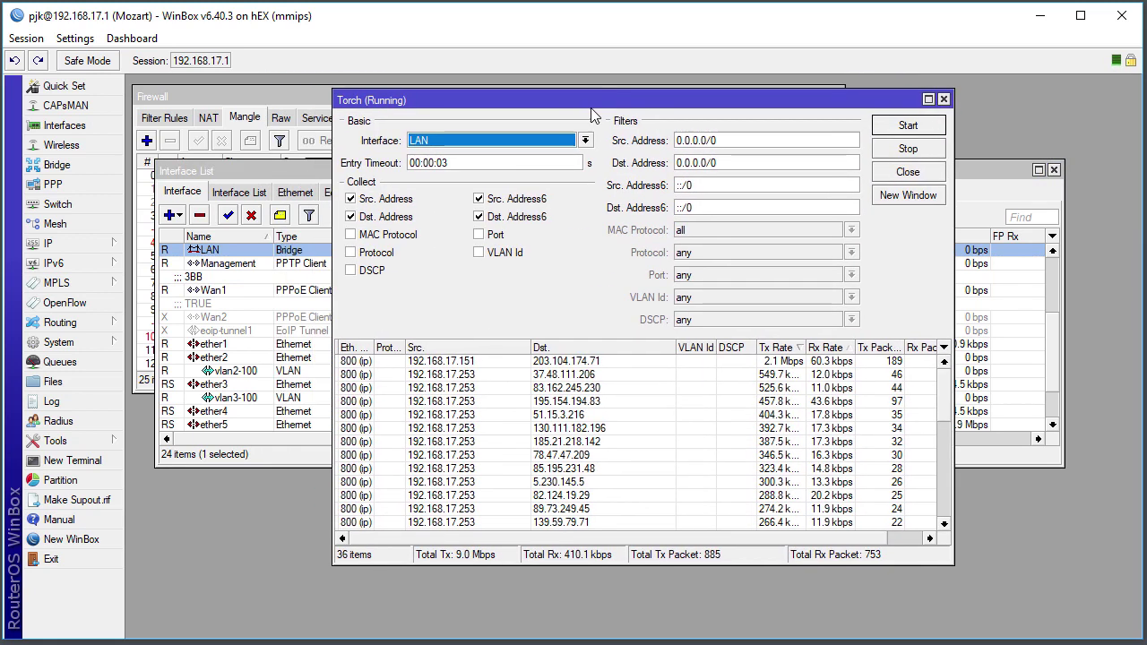
pyautogui.click(781, 350)
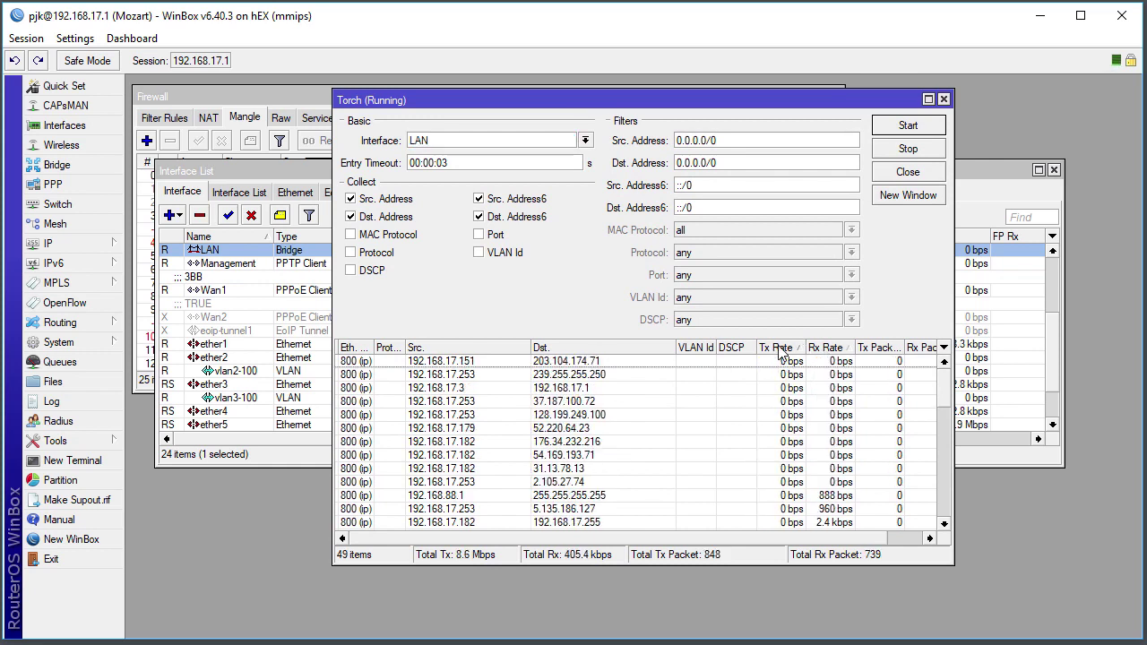
pyautogui.click(781, 349)
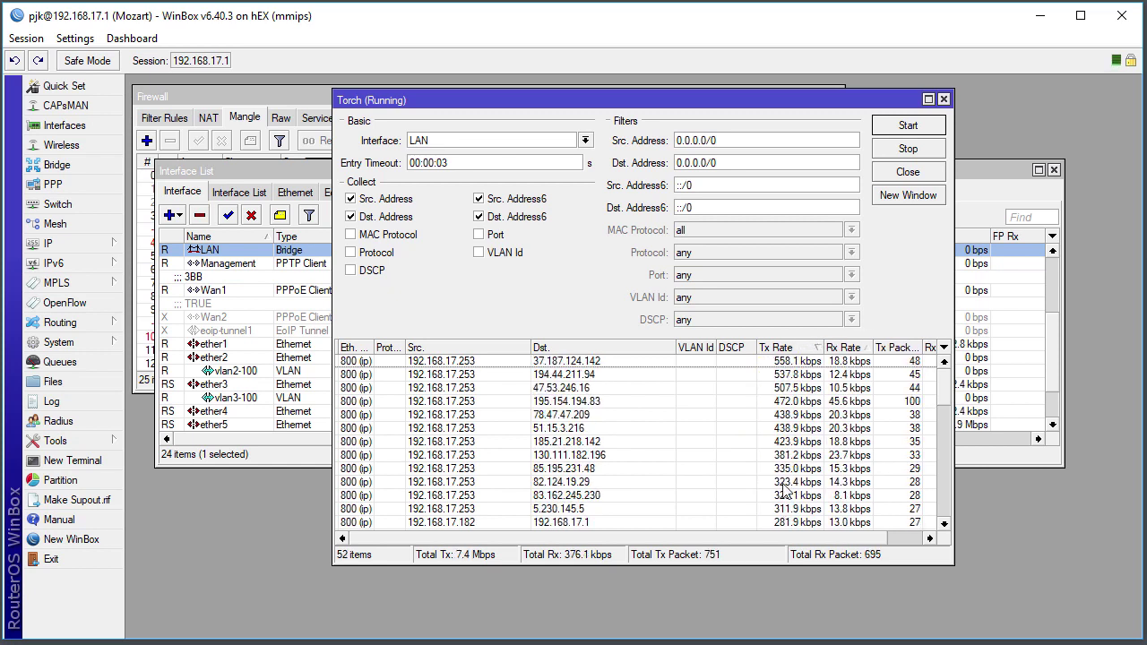
# - Restart Torch collecting port and protocol, with the source and destination IPv6 addresses excluded
pyautogui.click(533, 199)
pyautogui.click(479, 216)
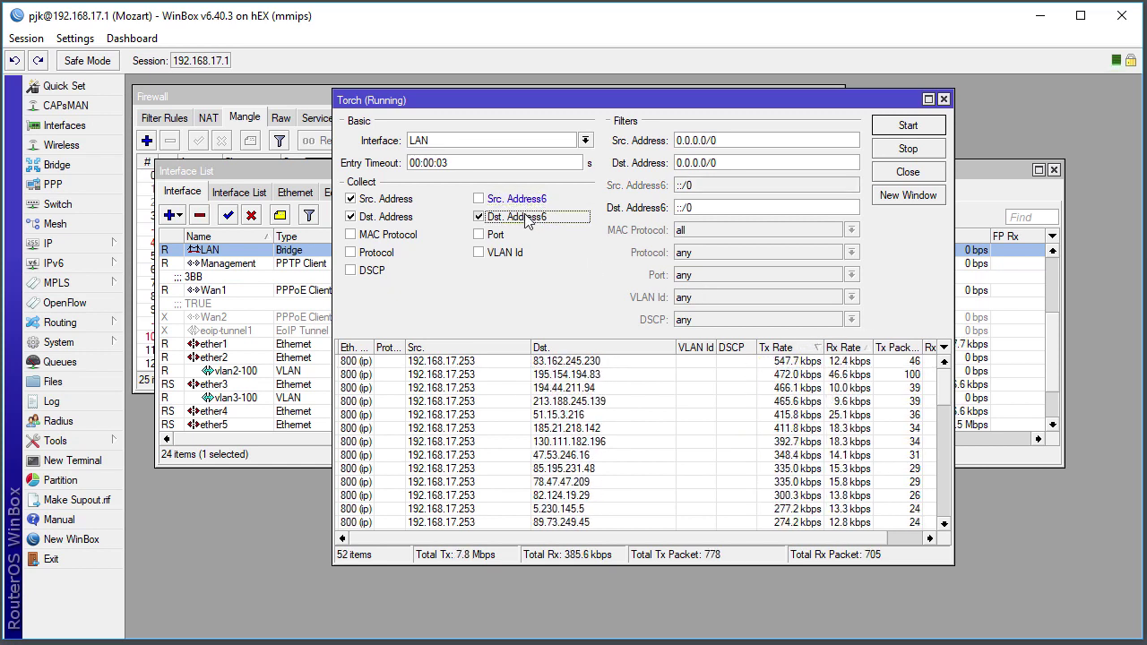
pyautogui.click(489, 234)
pyautogui.click(395, 253)
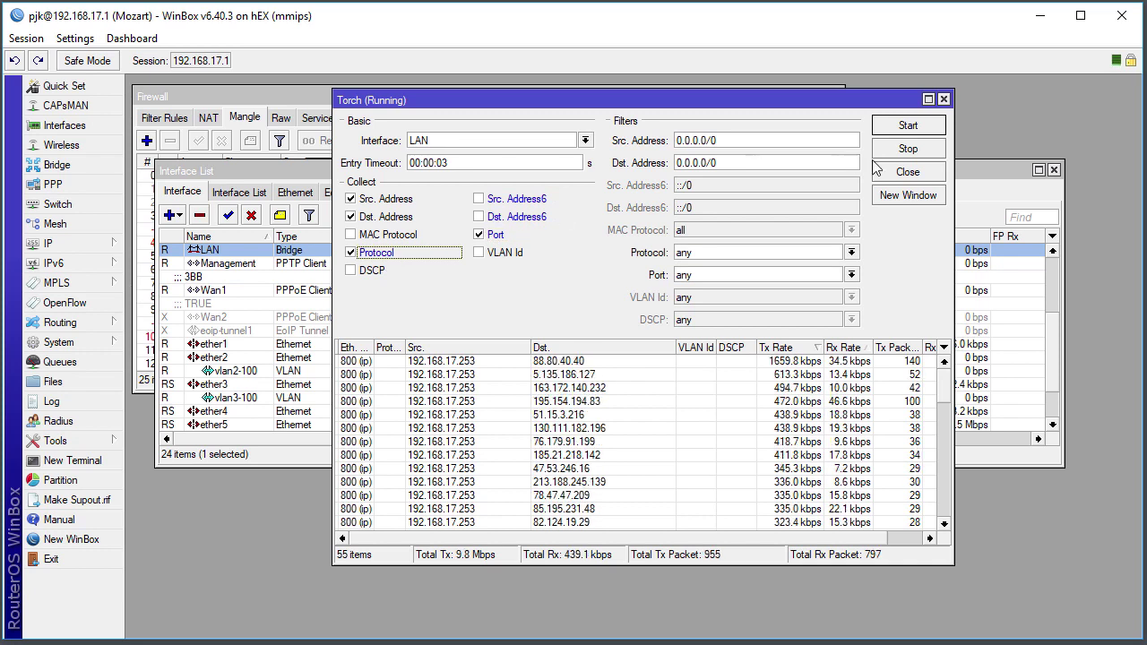
pyautogui.click(907, 130)
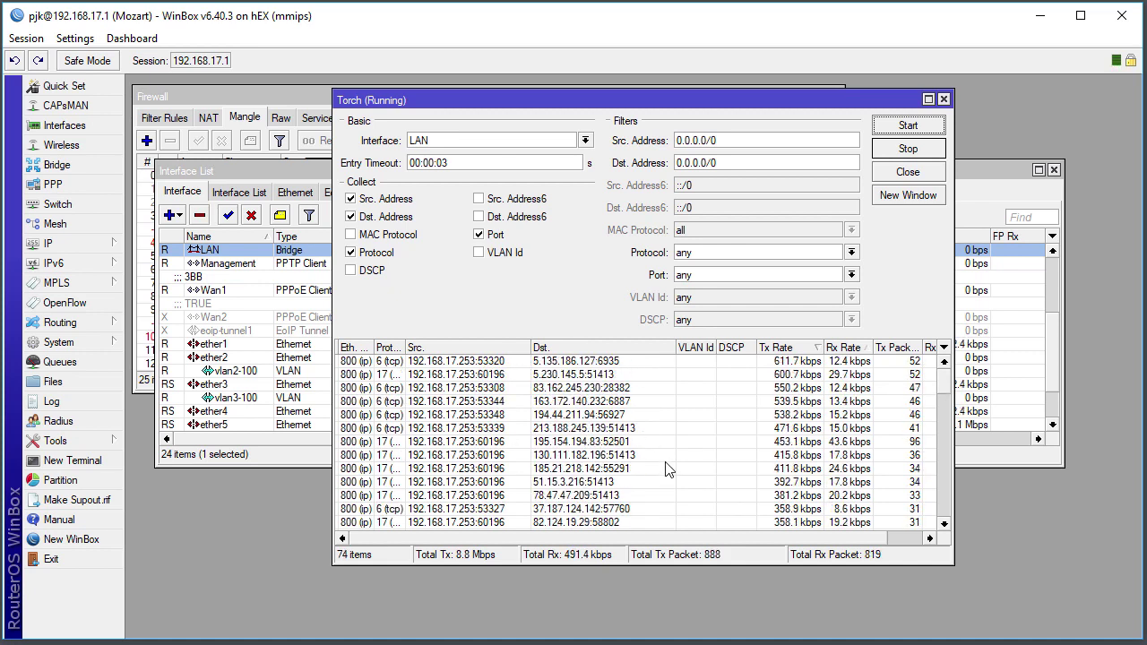
# - Reduce the Torch collection to source address only and restart it to see traffic per host
pyautogui.click(425, 254)
pyautogui.click(486, 237)
pyautogui.click(395, 217)
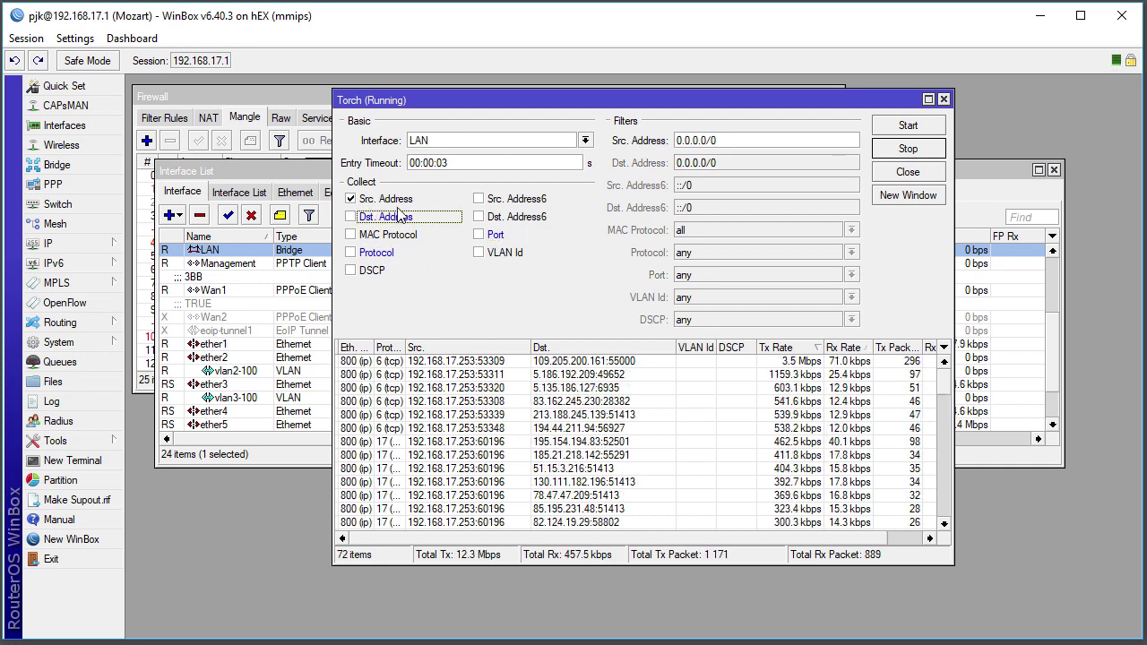
pyautogui.click(906, 125)
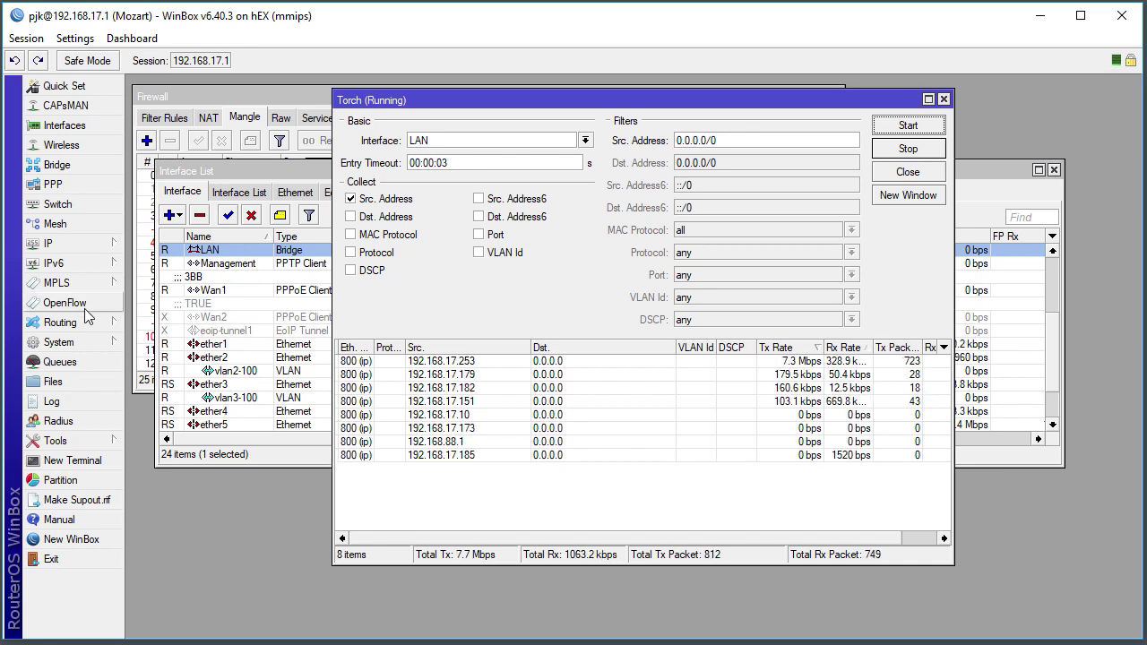
# - Create a new simple queue with 192.168.17.253 as its target
pyautogui.click(90, 362)
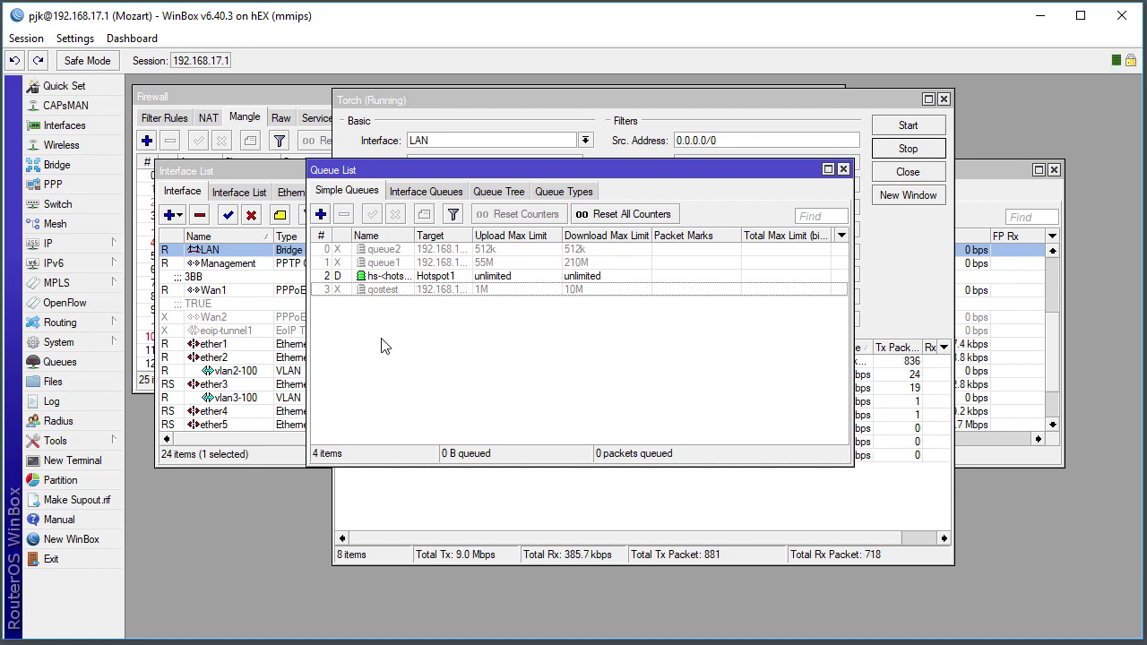
pyautogui.moveTo(399, 170); pyautogui.dragTo(463, 393)
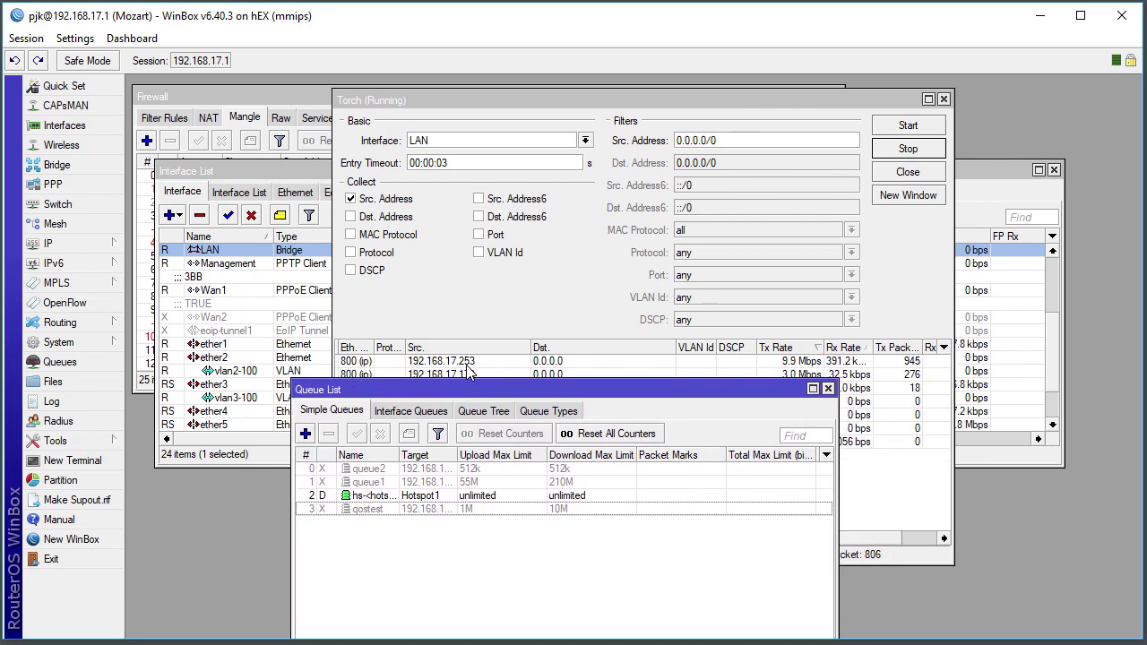
pyautogui.moveTo(475, 388); pyautogui.dragTo(320, 145)
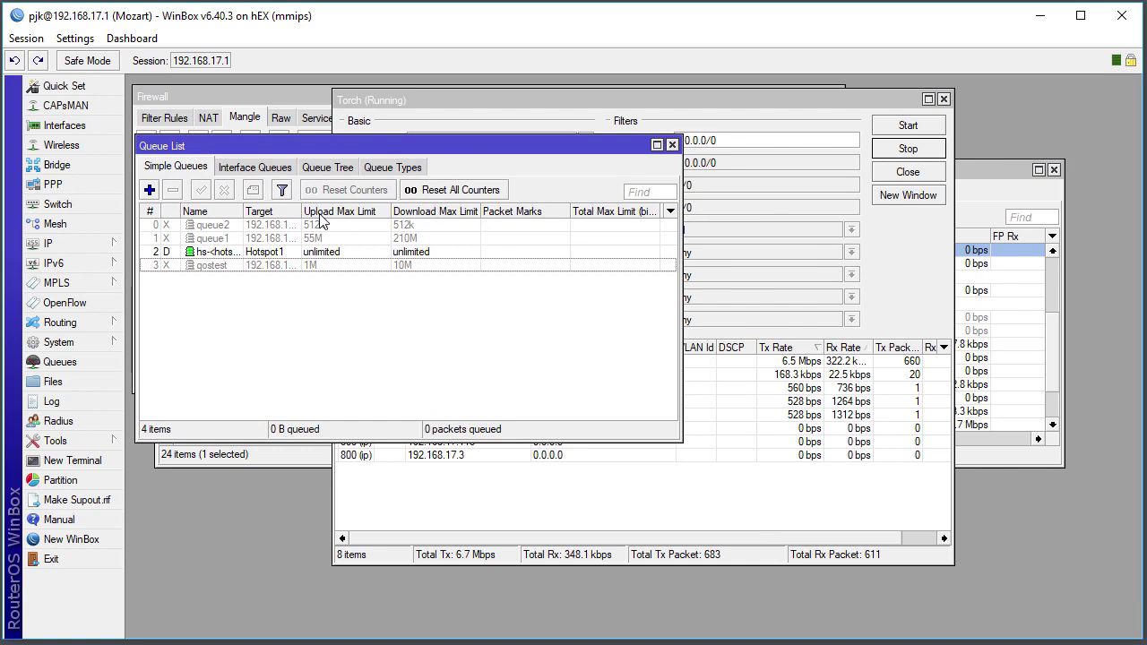
pyautogui.click(150, 190)
pyautogui.click(473, 242)
pyautogui.moveTo(366, 244); pyautogui.dragTo(328, 215)
pyautogui.write('192.168.17.253')
# - Set the queue's max limit to 1M upload and 2M download, and save it under its default name
pyautogui.click(483, 320)
pyautogui.write('1M')
pyautogui.press('Tab')
pyautogui.write('2M')
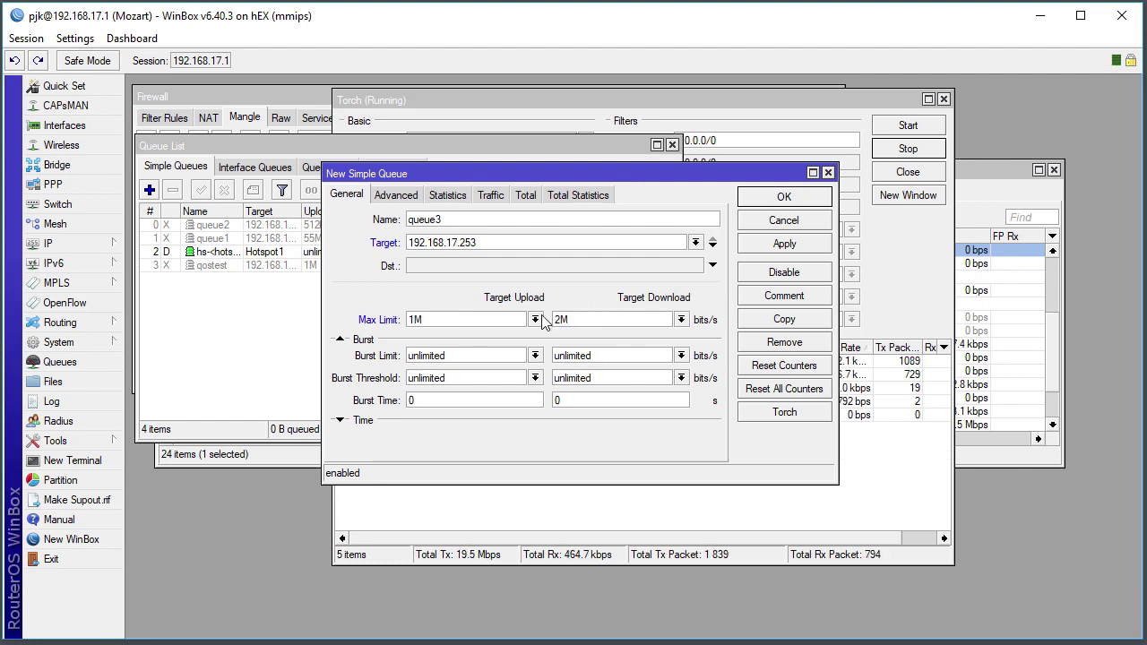
pyautogui.doubleClick(443, 221)
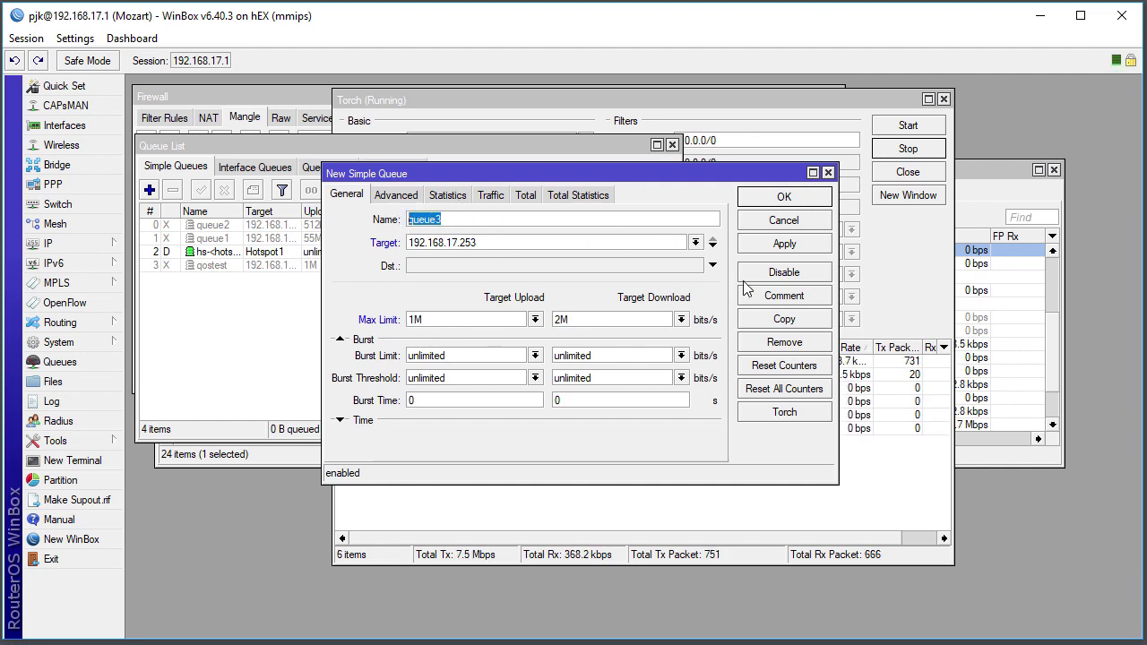
pyautogui.click(786, 245)
pyautogui.click(784, 197)
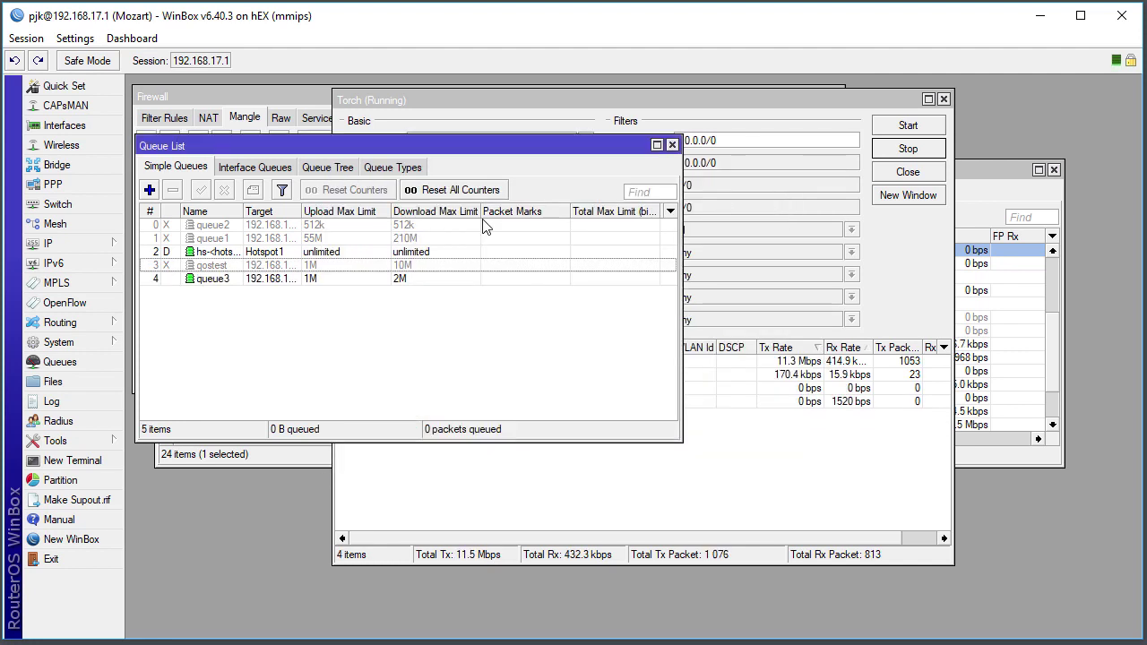
# - Move queue3 to the first position in the simple queues and check the Tx rate of 192.168.17.253 in Torch
pyautogui.click(258, 281)
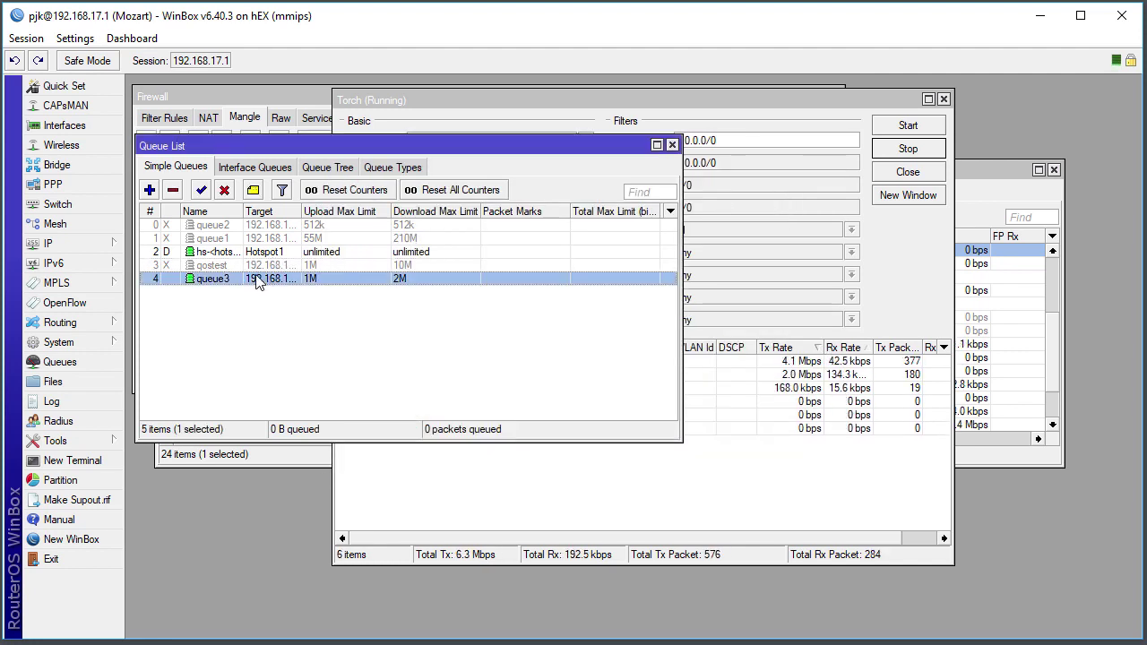
pyautogui.moveTo(259, 285); pyautogui.dragTo(265, 227)
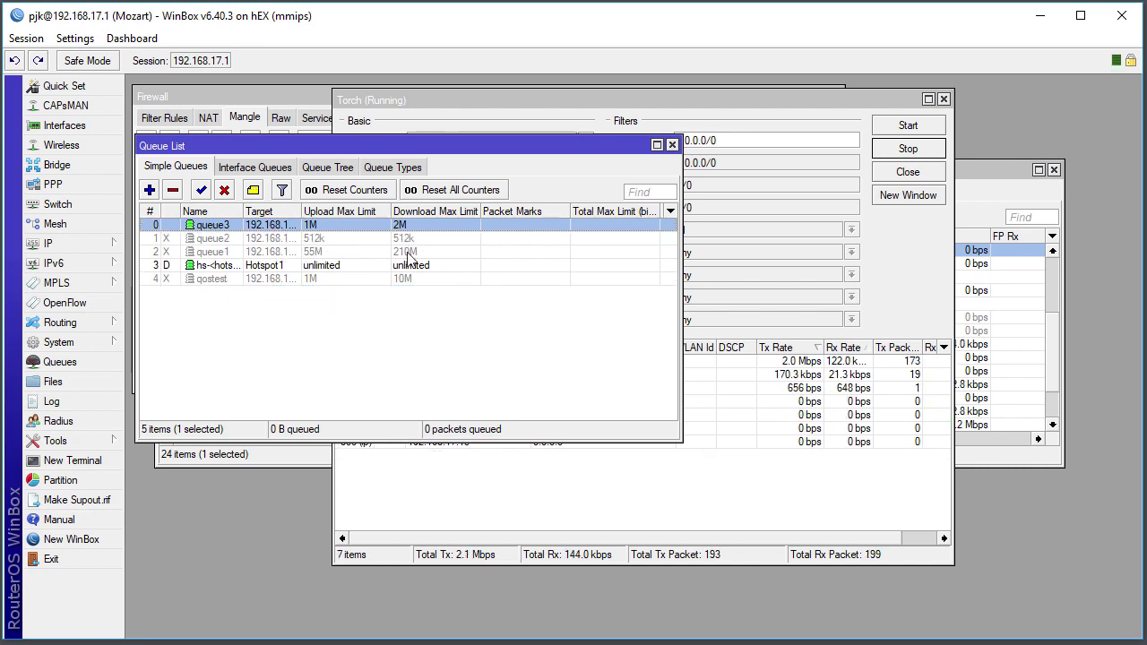
pyautogui.moveTo(745, 102); pyautogui.dragTo(877, 120)
pyautogui.click(924, 382)
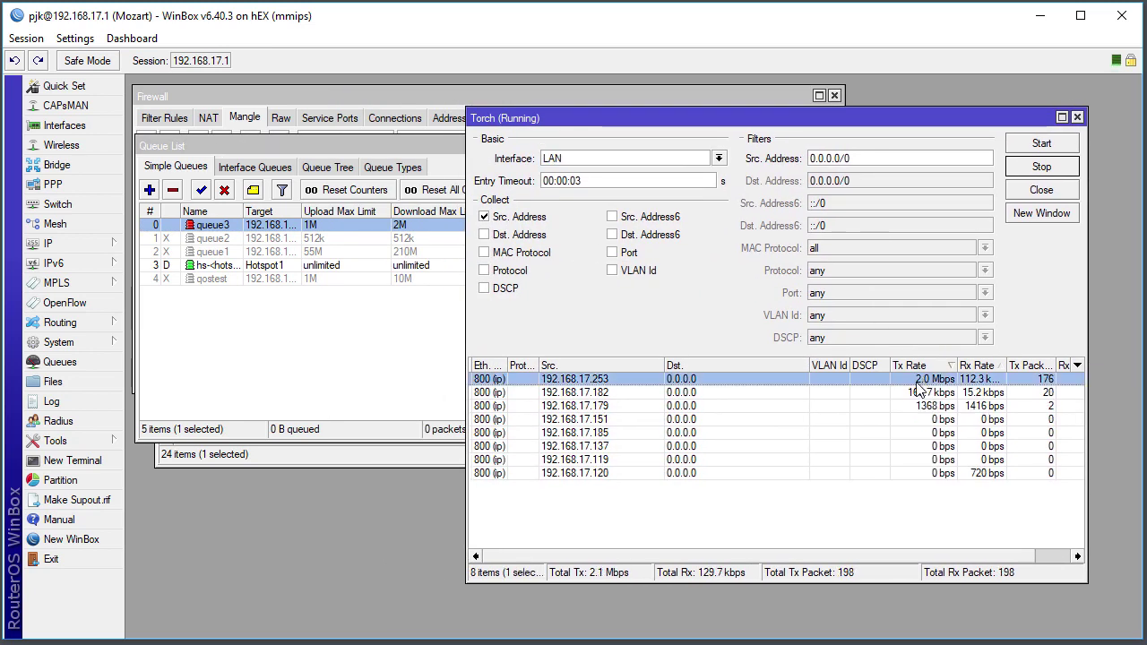